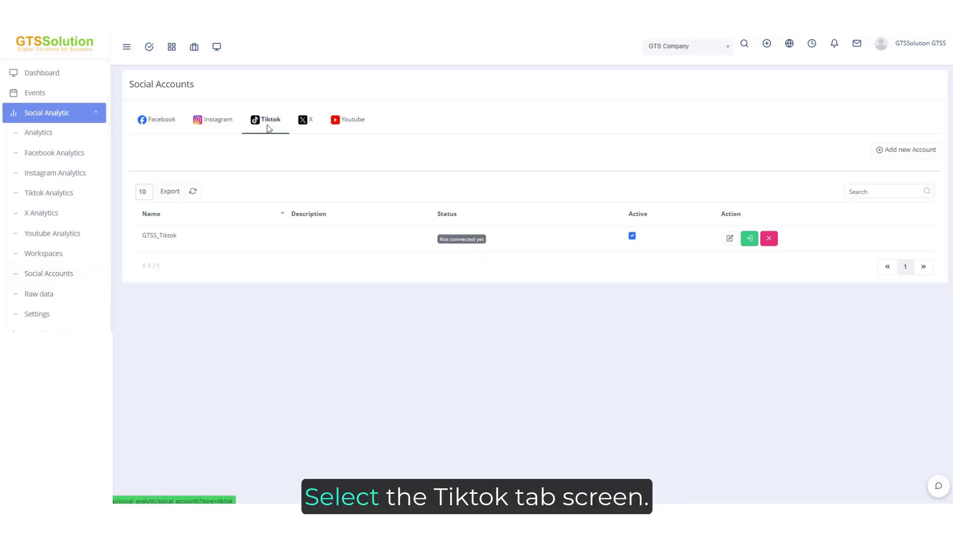
Add a new TikTok social account named "Account 1".
{"action": "left_click", "coordinate": [926, 151]}
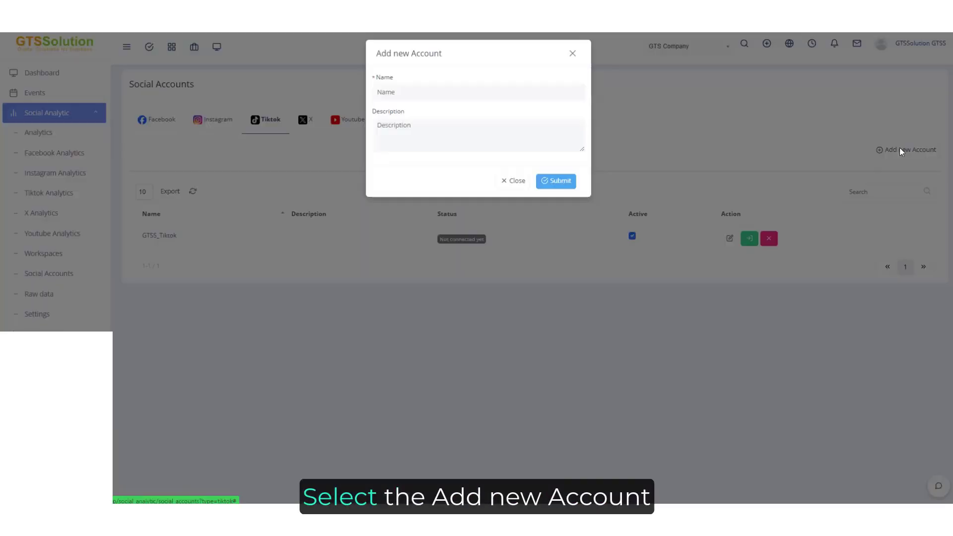
{"action": "type", "text": "Account 1"}
{"action": "left_click", "coordinate": [550, 185]}
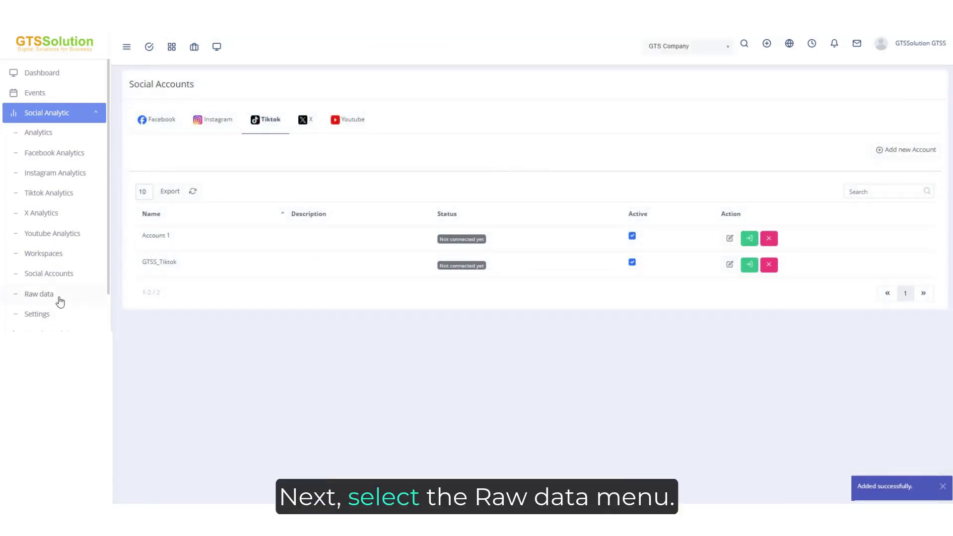
Open the raw data details of the TikTok account "Account 1".
{"action": "left_click", "coordinate": [59, 297]}
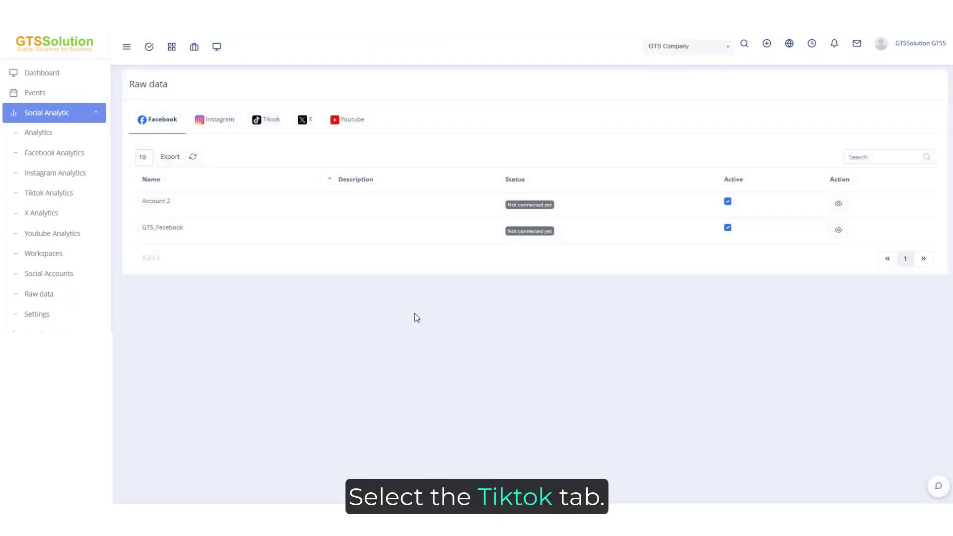
{"action": "left_click", "coordinate": [493, 232]}
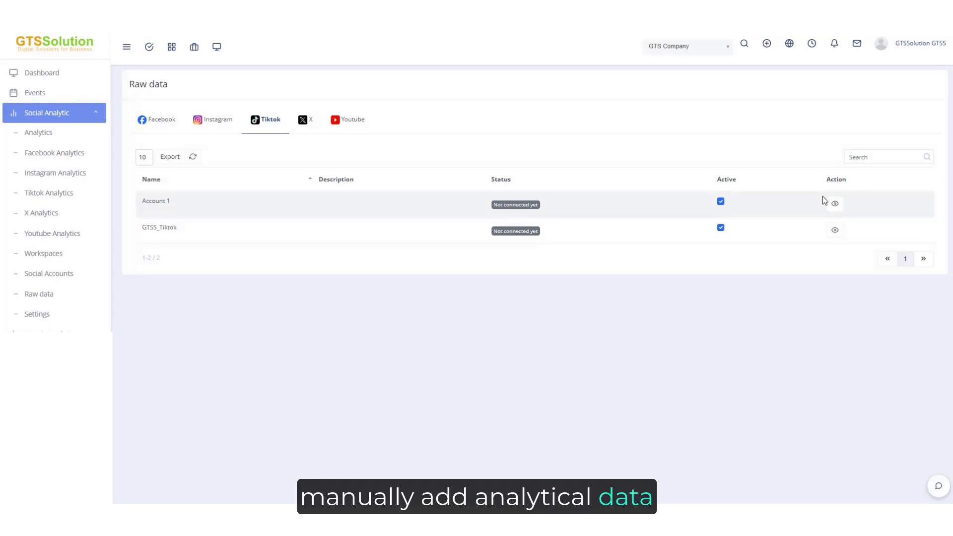
{"action": "left_click", "coordinate": [686, 208]}
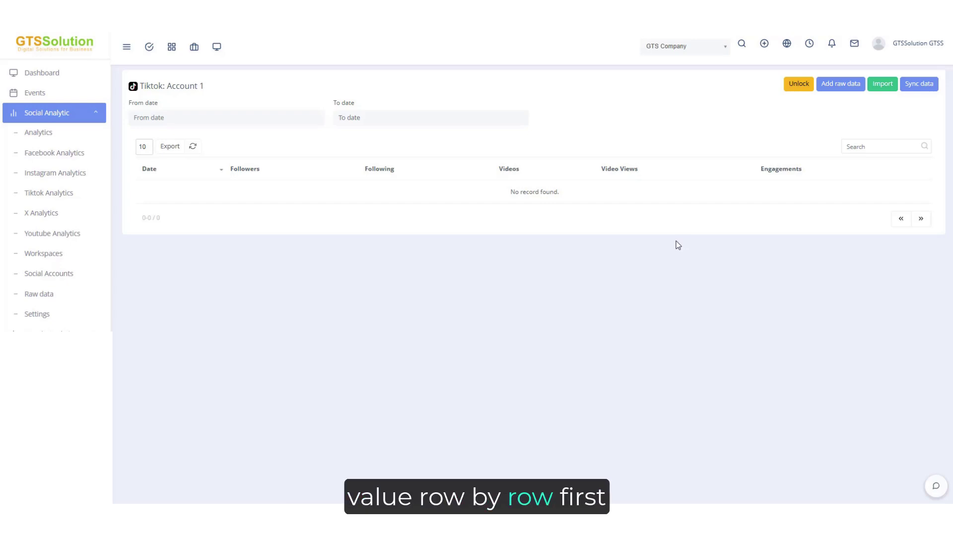
Start a raw data entry with edit type Add, type Follower and date 2024-12-05.
{"action": "left_click", "coordinate": [845, 87]}
{"action": "left_click", "coordinate": [448, 94]}
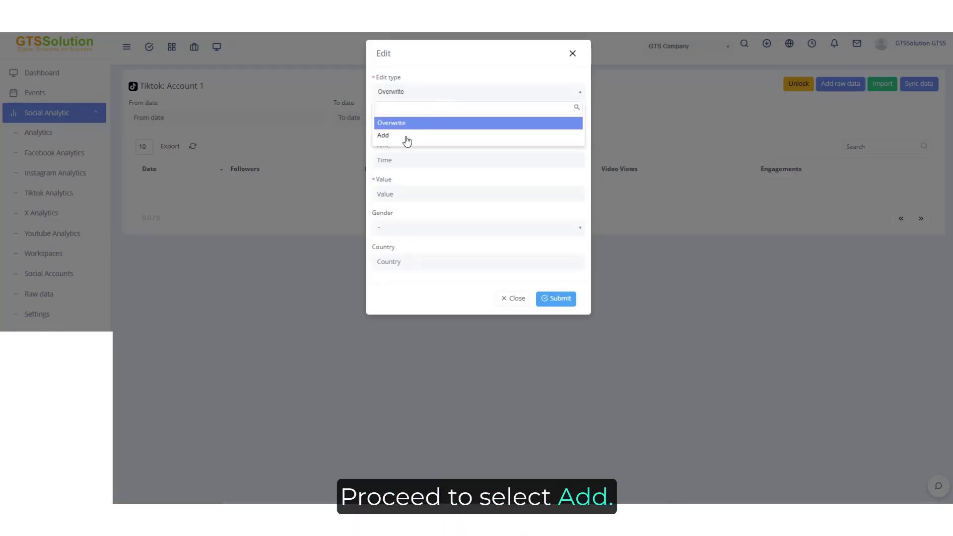
{"action": "left_click", "coordinate": [405, 136]}
{"action": "left_click", "coordinate": [406, 127]}
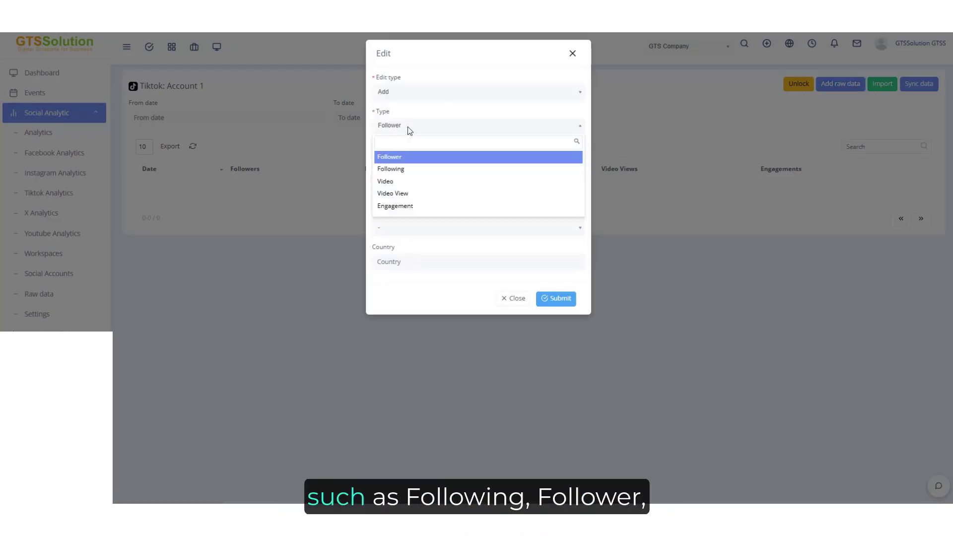
{"action": "left_click", "coordinate": [407, 126]}
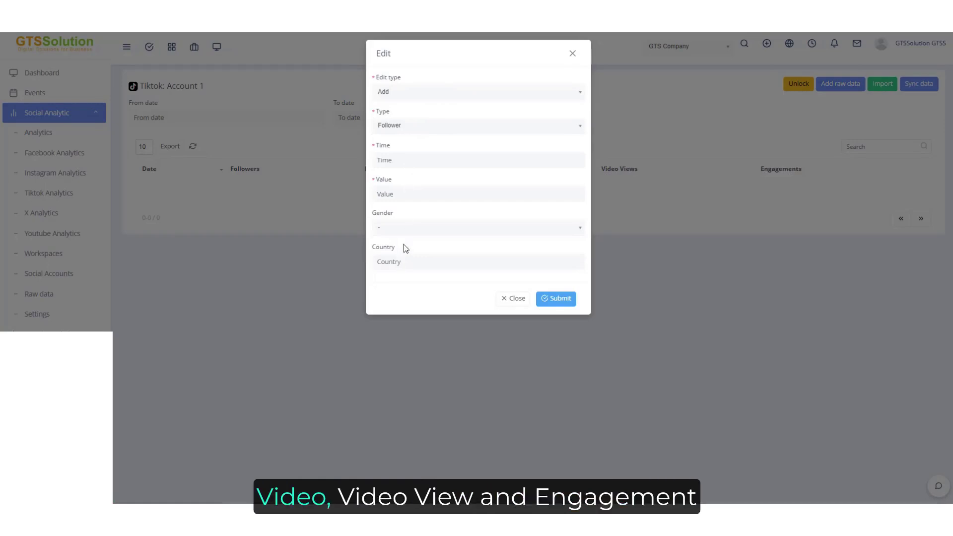
{"action": "left_click", "coordinate": [403, 159]}
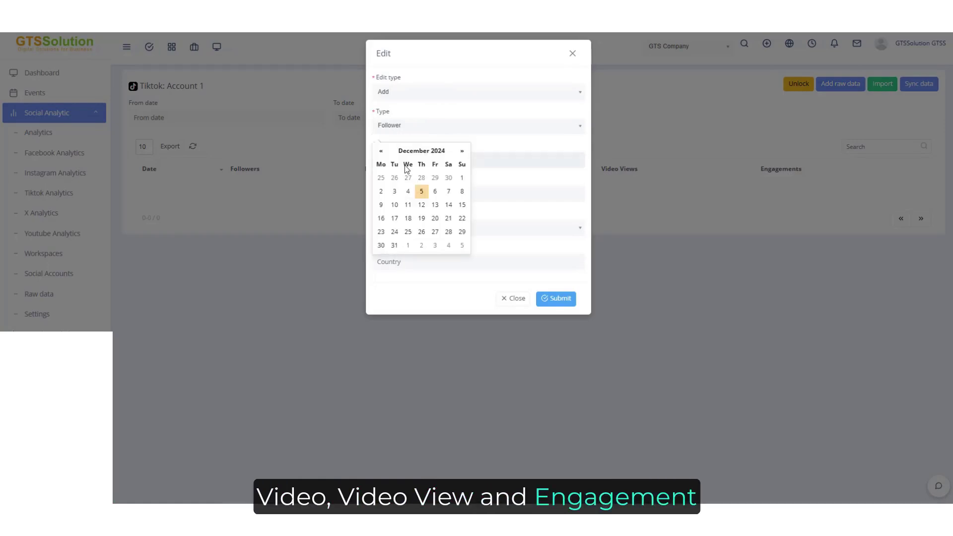
{"action": "left_click", "coordinate": [421, 191]}
Set the follower entry's value to 30000, gender to Male and country to "Viet nam", and submit it.
{"action": "left_click", "coordinate": [409, 199]}
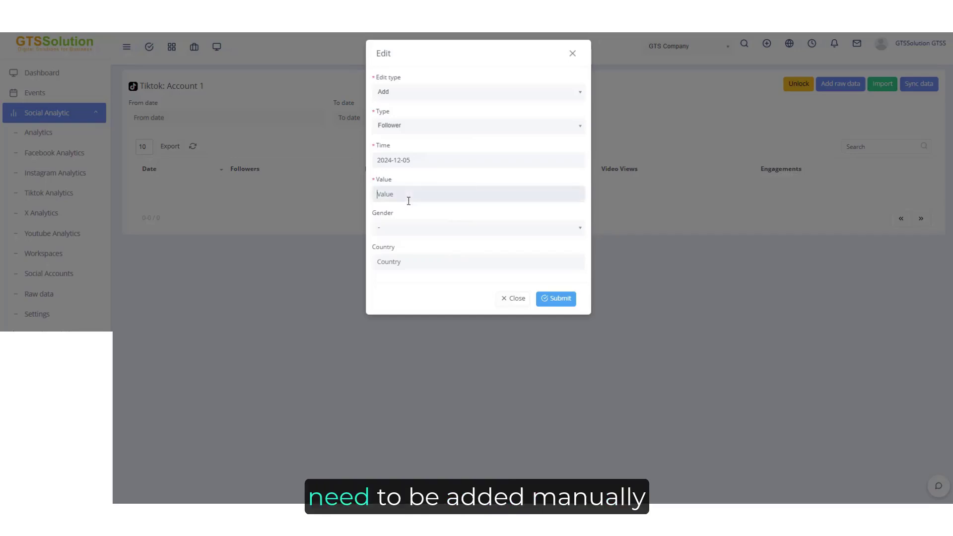
{"action": "type", "text": "30000"}
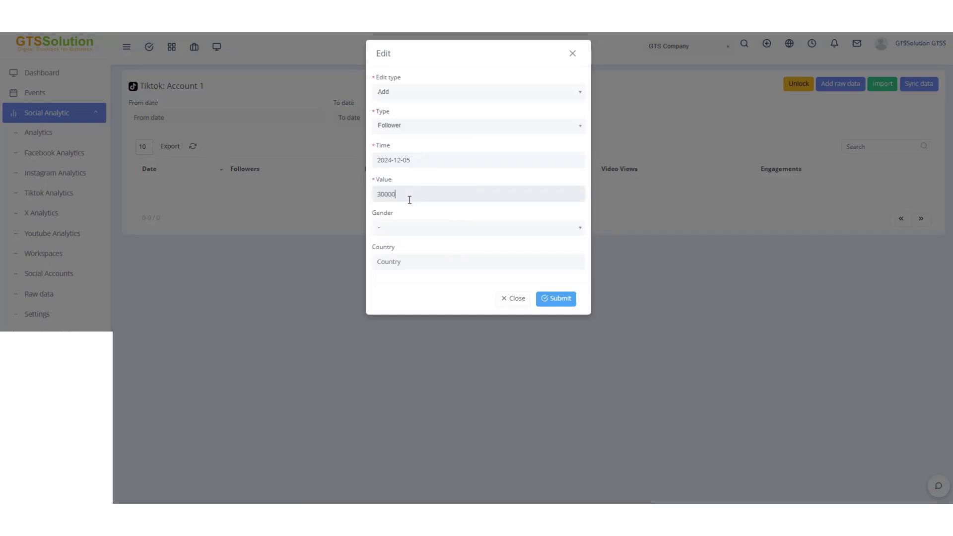
{"action": "left_click", "coordinate": [415, 228]}
{"action": "left_click", "coordinate": [399, 273]}
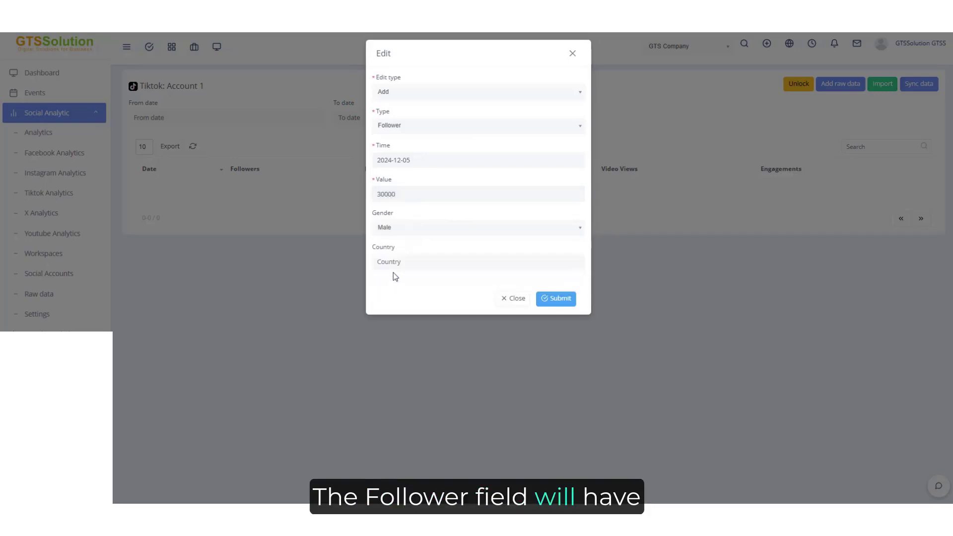
{"action": "left_click", "coordinate": [395, 263]}
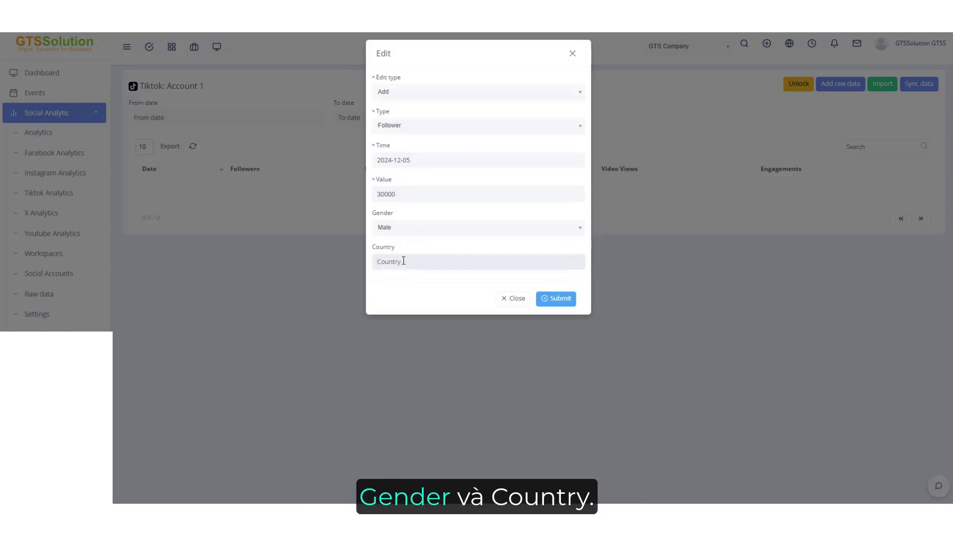
{"action": "type", "text": "Viet nam"}
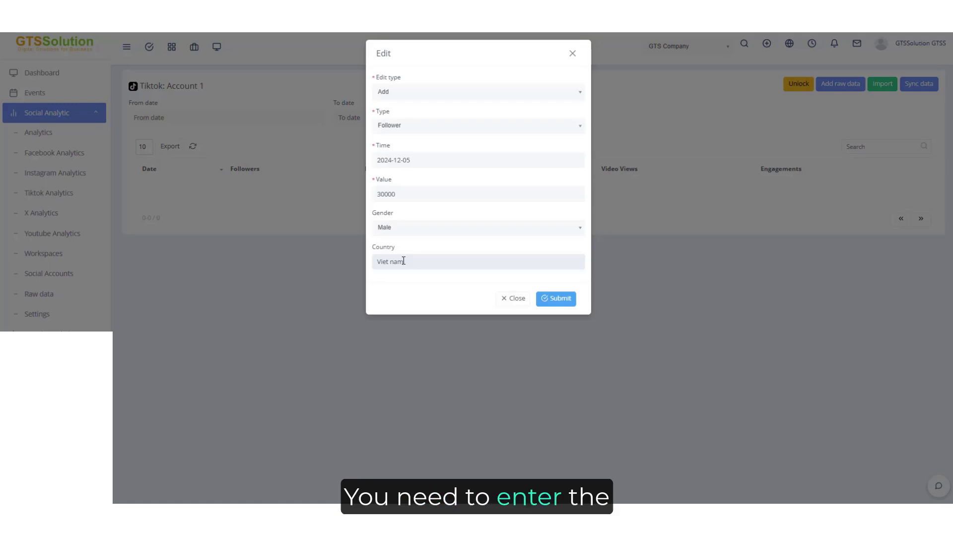
{"action": "left_click", "coordinate": [556, 300]}
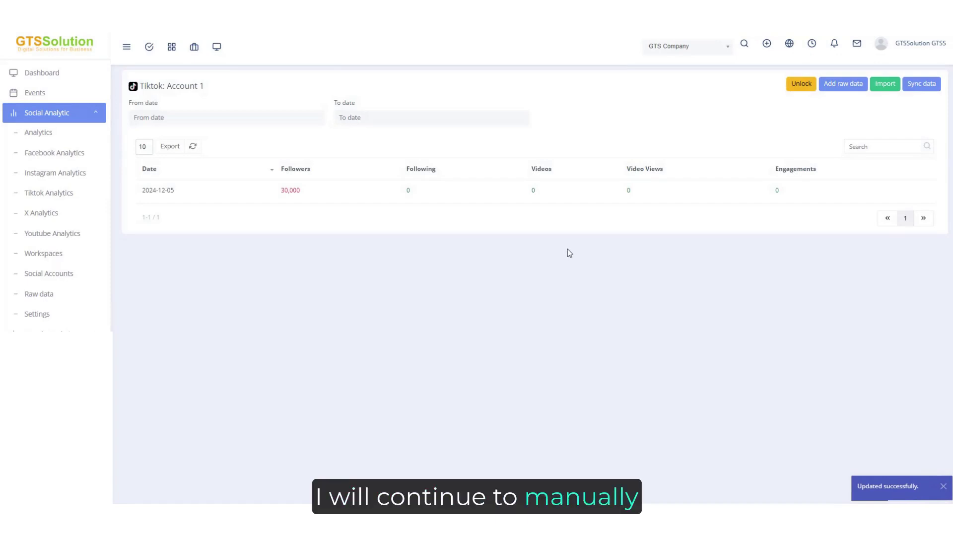
Add an Engagement raw data entry for 2024-12-05 with value 1000 and engagement kind Like.
{"action": "left_click", "coordinate": [843, 83]}
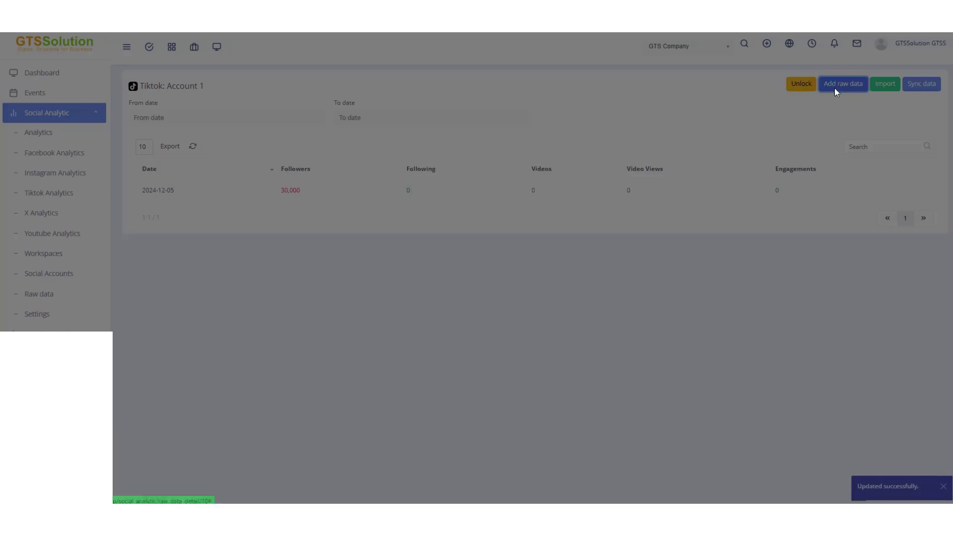
{"action": "left_click", "coordinate": [422, 125]}
{"action": "left_click", "coordinate": [408, 204]}
{"action": "left_click", "coordinate": [397, 160]}
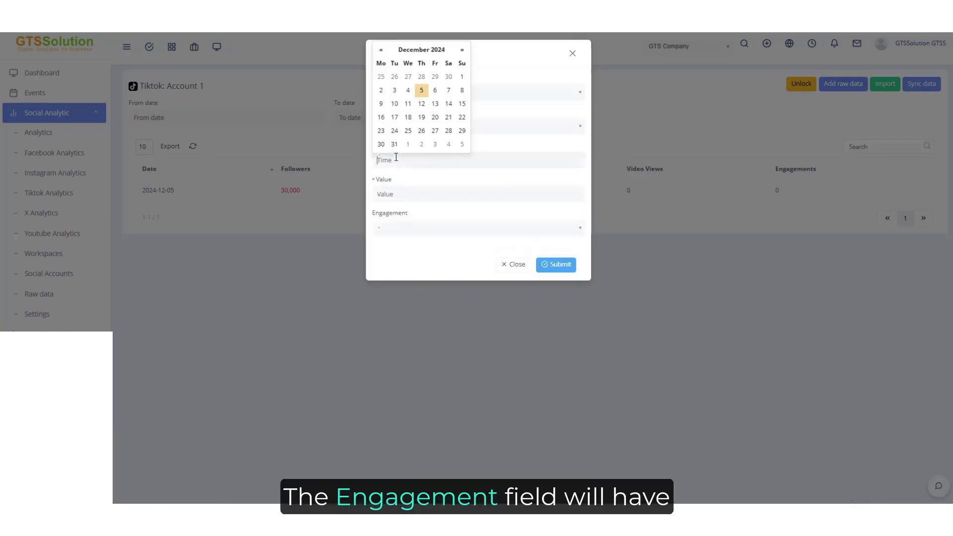
{"action": "left_click", "coordinate": [423, 92]}
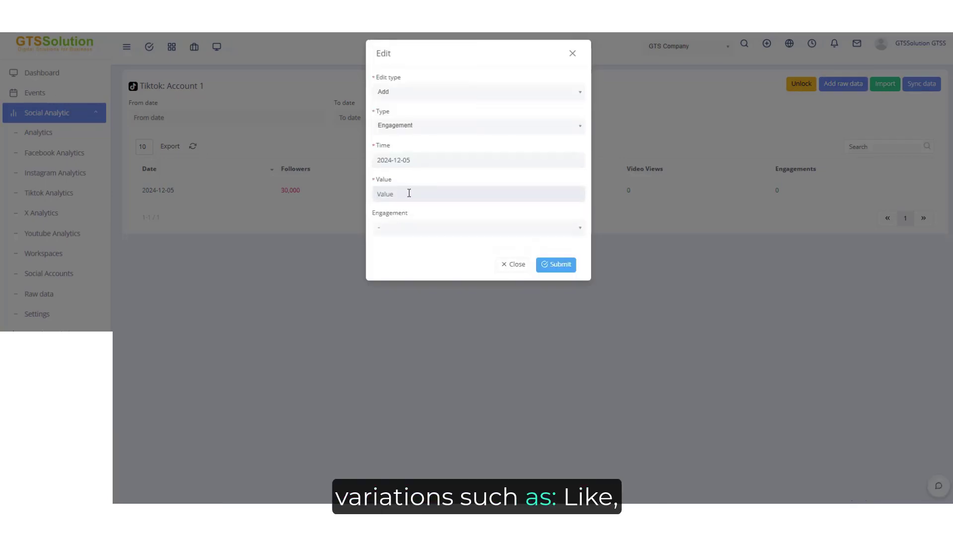
{"action": "type", "text": "1000"}
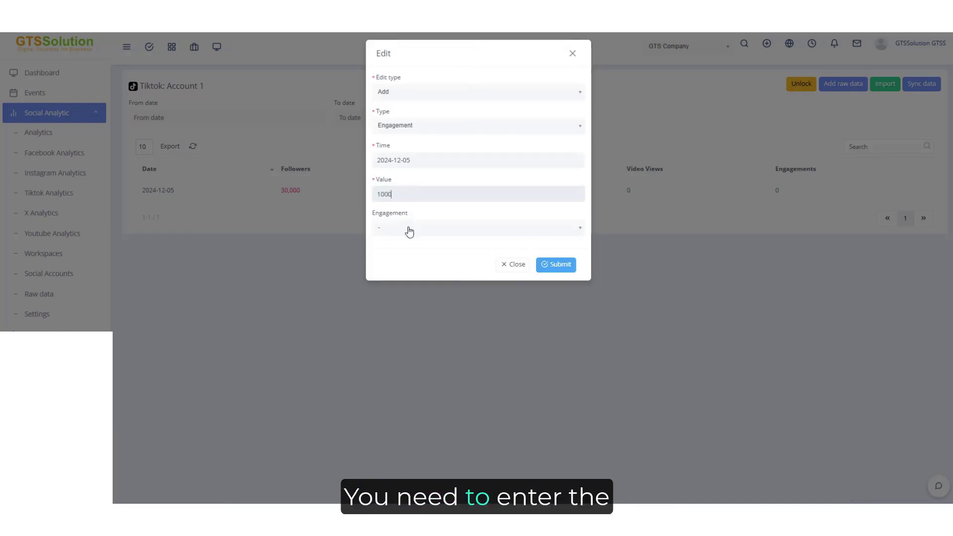
{"action": "left_click", "coordinate": [409, 230]}
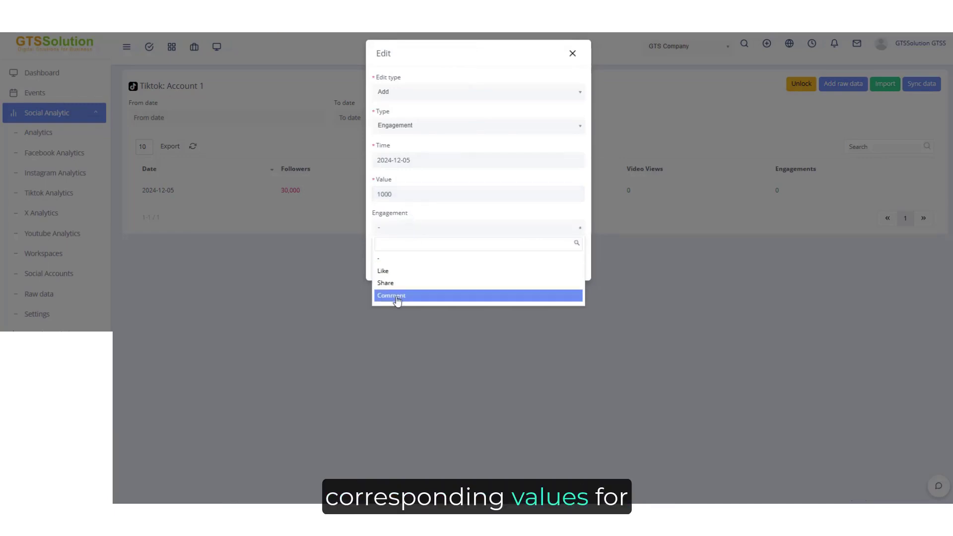
{"action": "left_click", "coordinate": [397, 275]}
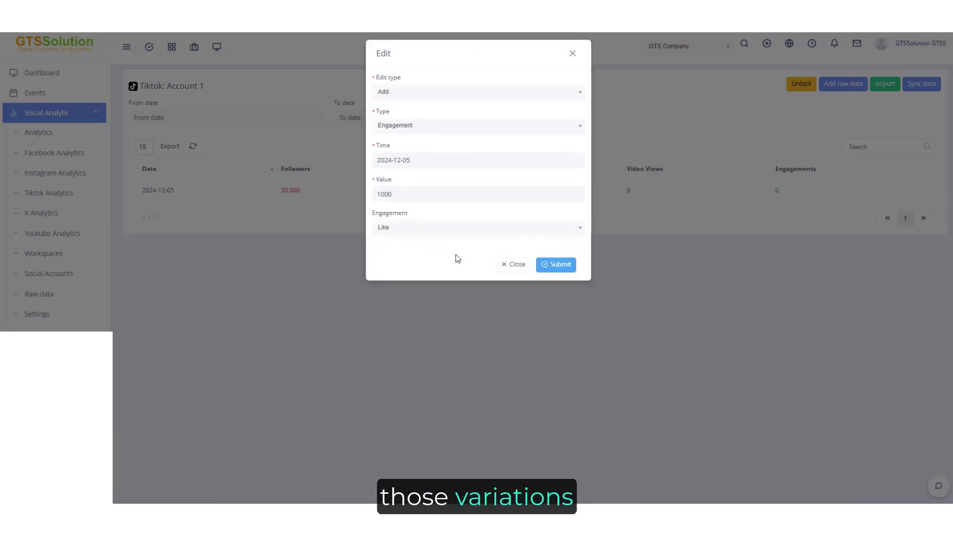
{"action": "left_click", "coordinate": [543, 265]}
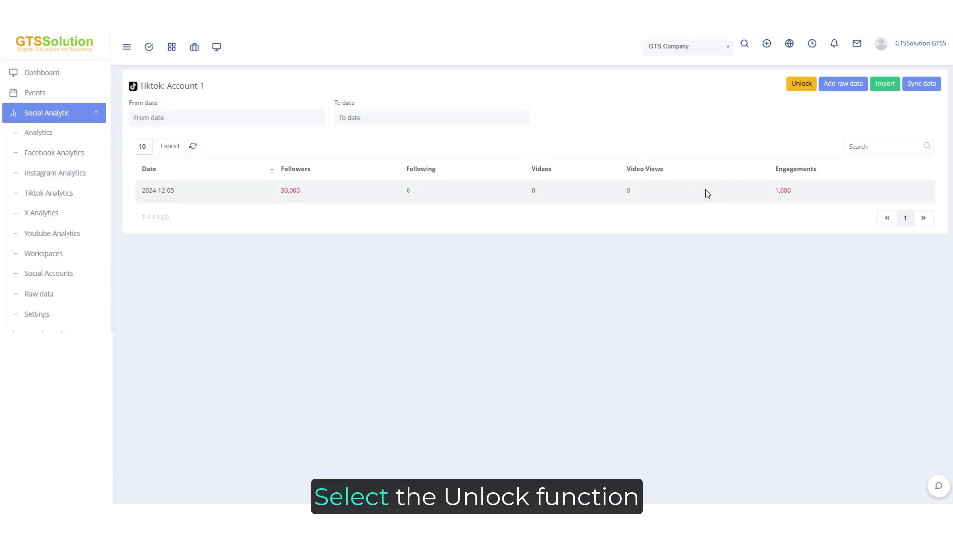
Unlock the raw data table and overwrite the Videos value for 2024-12-05 with 5.
{"action": "left_click", "coordinate": [799, 84]}
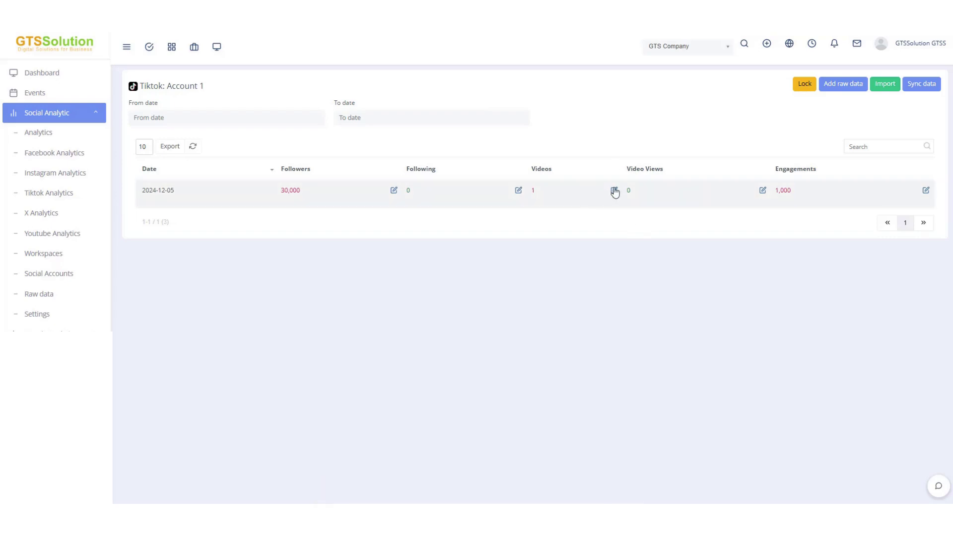
{"action": "left_click", "coordinate": [614, 191]}
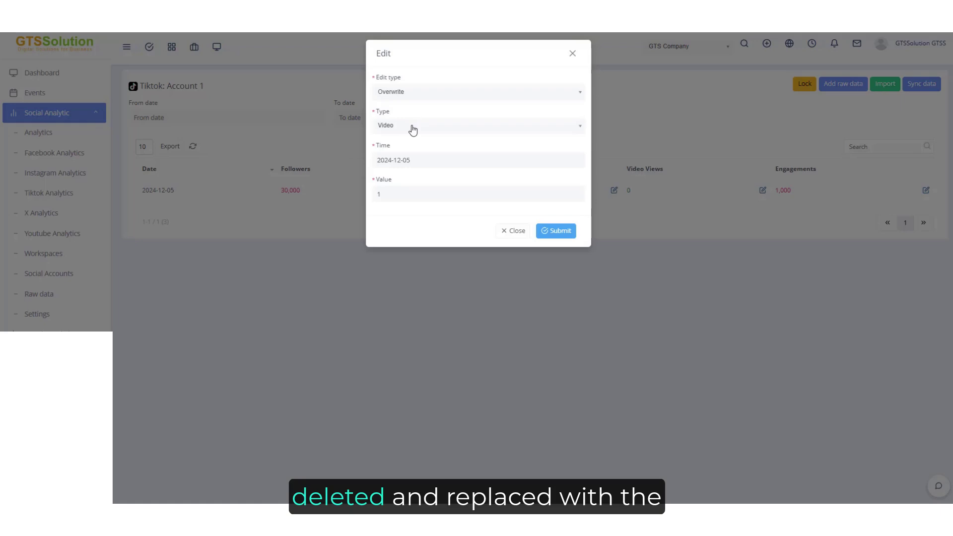
{"action": "left_click", "coordinate": [395, 193]}
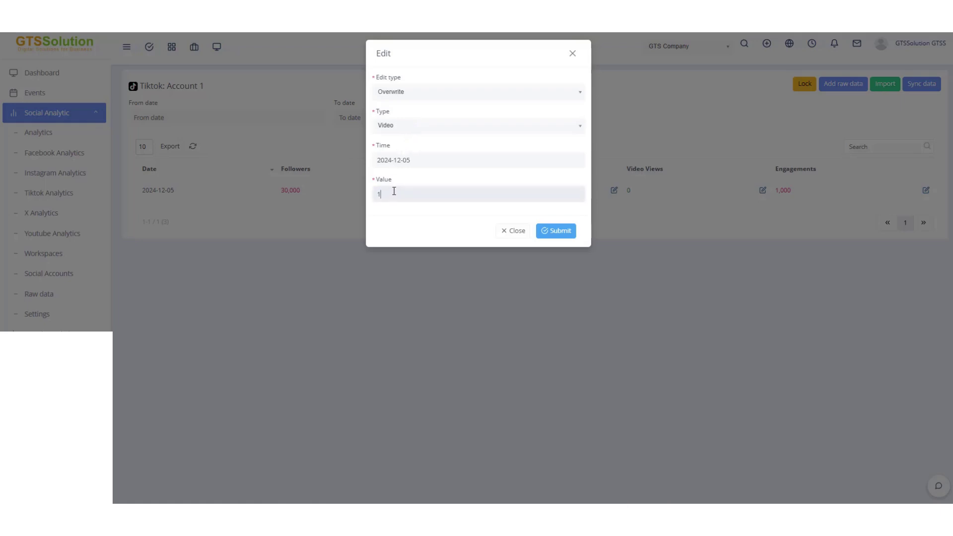
{"action": "key", "text": "BackSpace"}
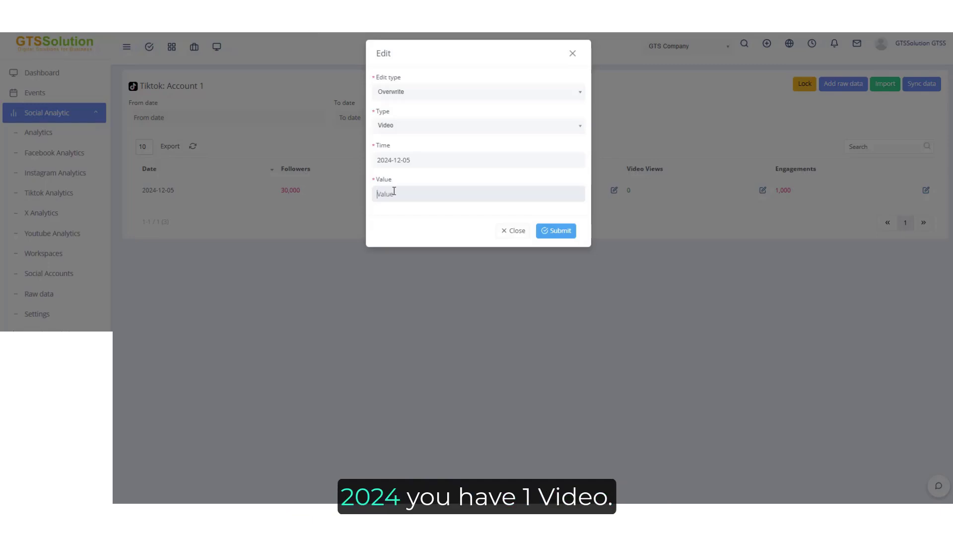
{"action": "type", "text": "5"}
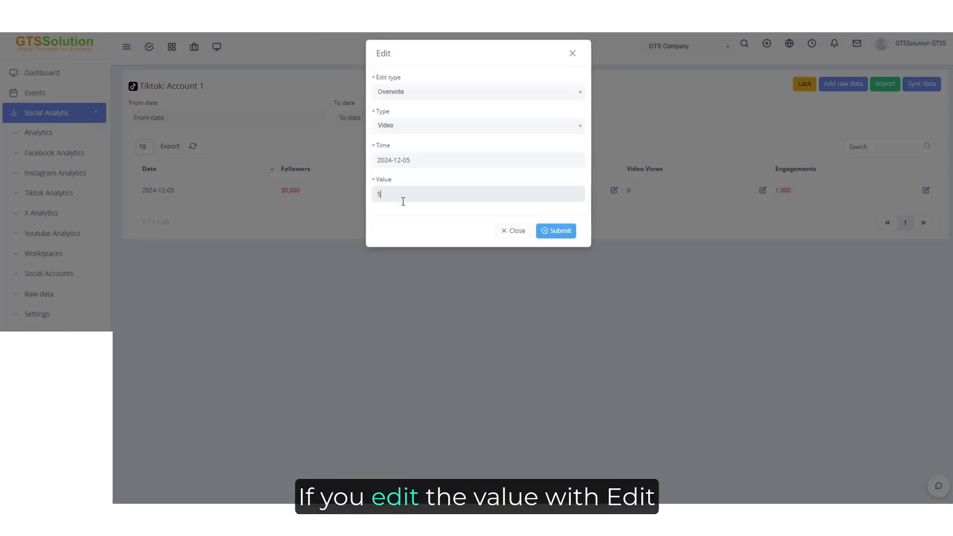
{"action": "left_click", "coordinate": [559, 233]}
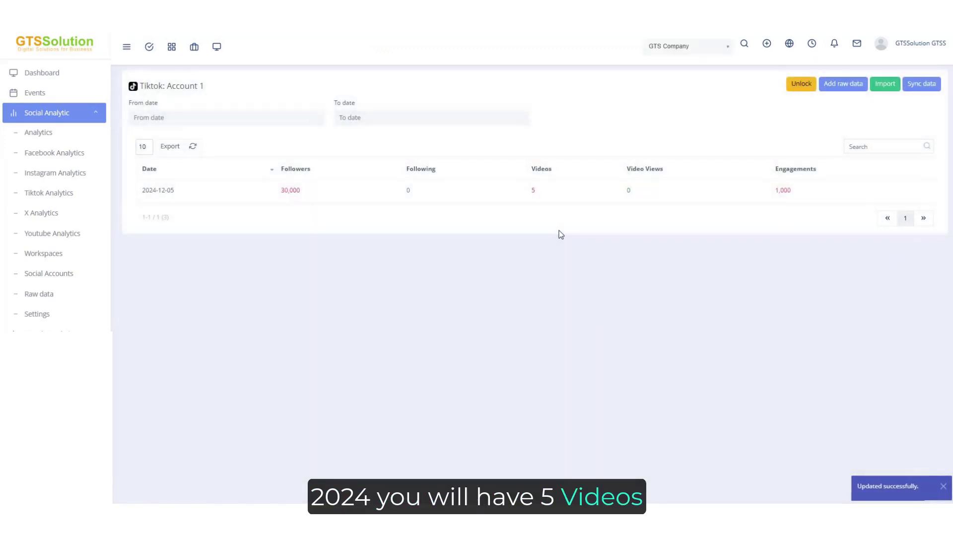
Unlock the table again and add 2 to the Videos value for 2024-12-05 using edit type Add.
{"action": "left_click", "coordinate": [800, 84]}
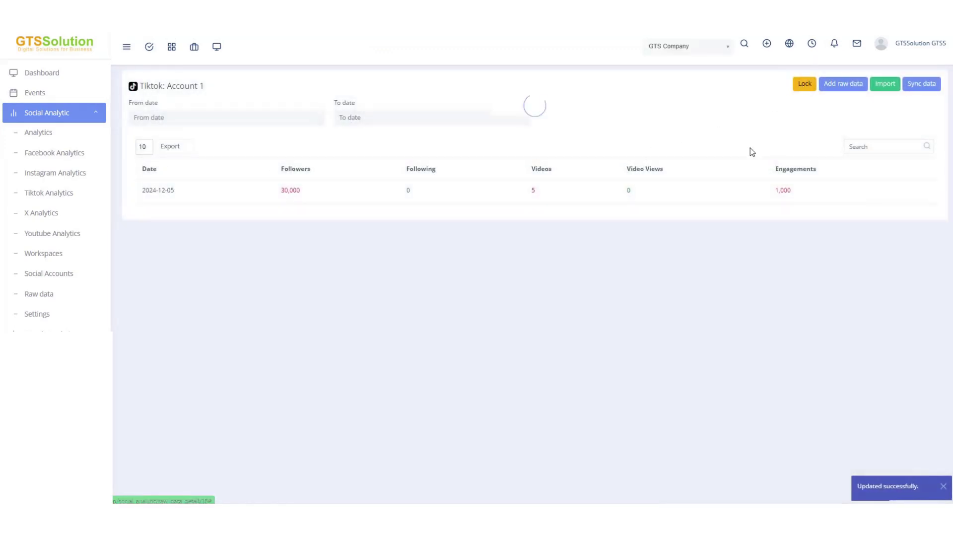
{"action": "left_click", "coordinate": [614, 191]}
{"action": "left_click", "coordinate": [410, 93]}
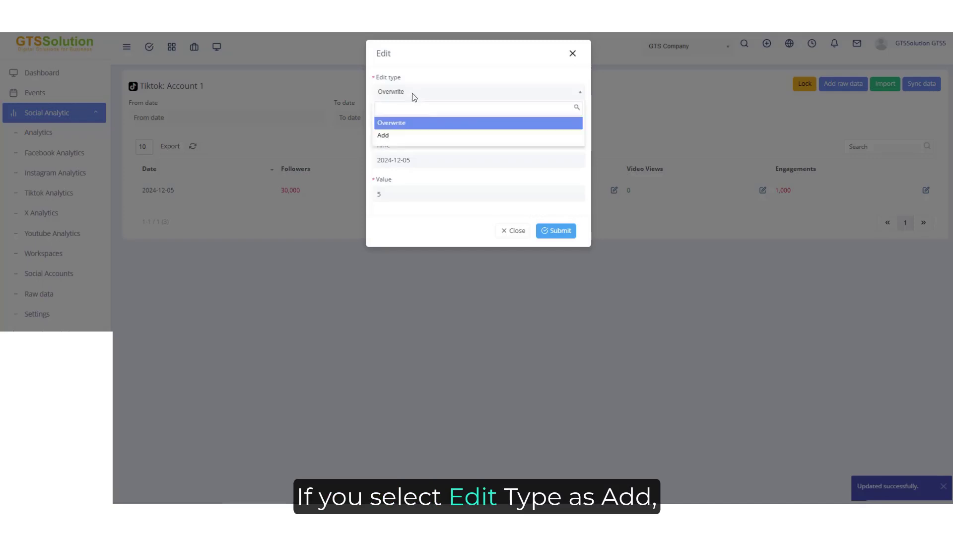
{"action": "left_click", "coordinate": [400, 138]}
{"action": "left_click", "coordinate": [417, 197]}
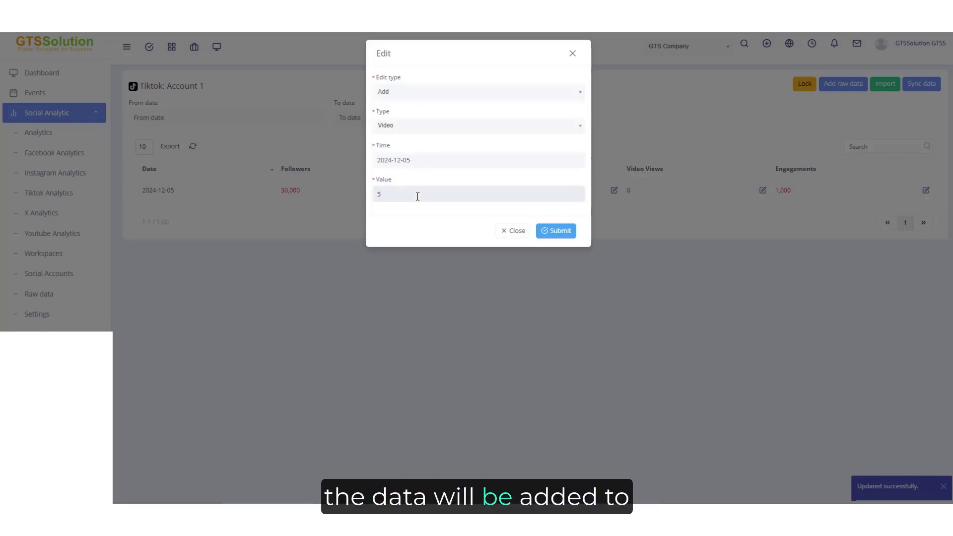
{"action": "key", "text": "BackSpace"}
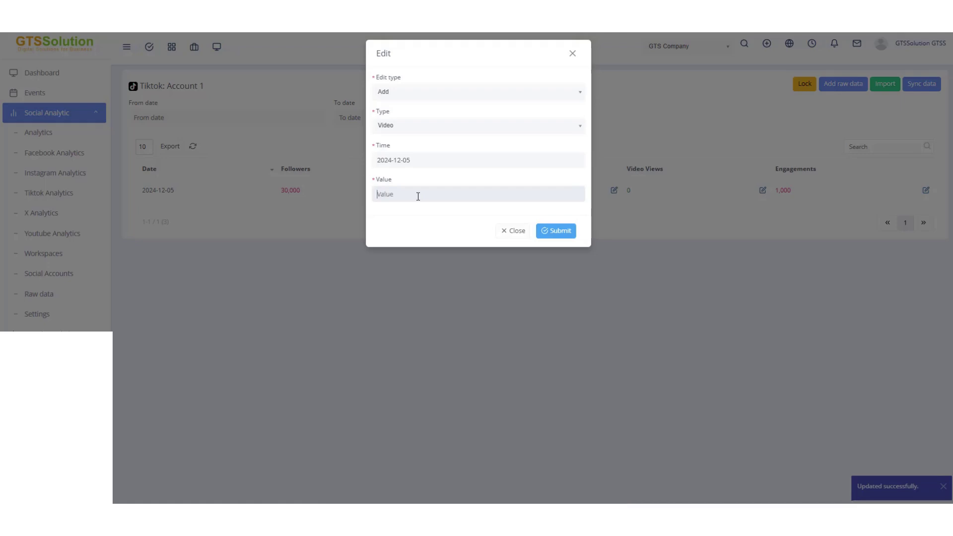
{"action": "type", "text": "2"}
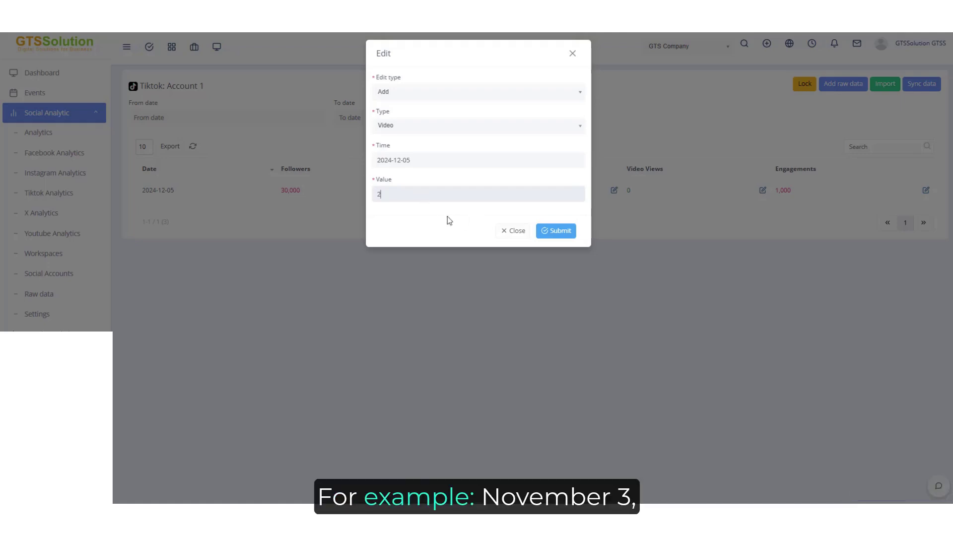
{"action": "left_click", "coordinate": [553, 232]}
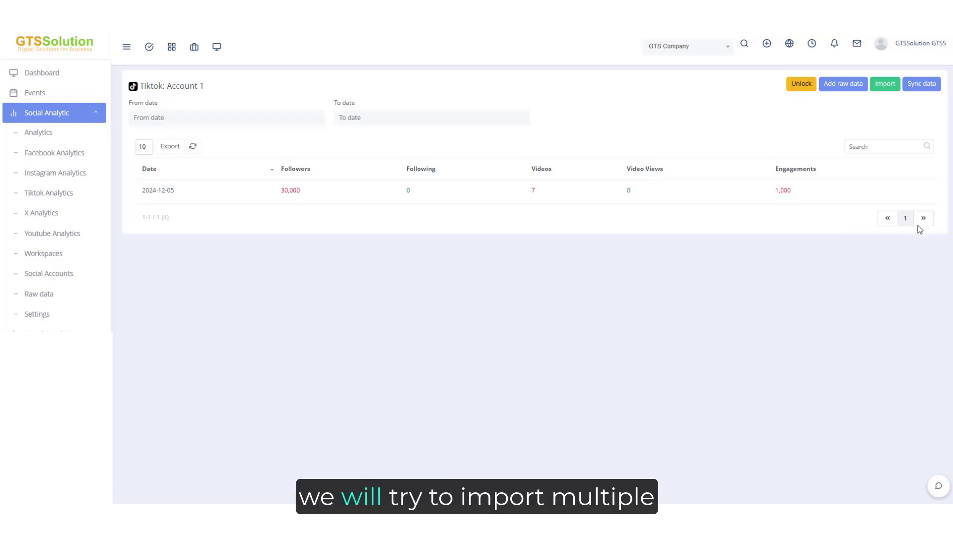
Open the Excel import page for the TikTok account's raw data.
{"action": "left_click", "coordinate": [886, 87]}
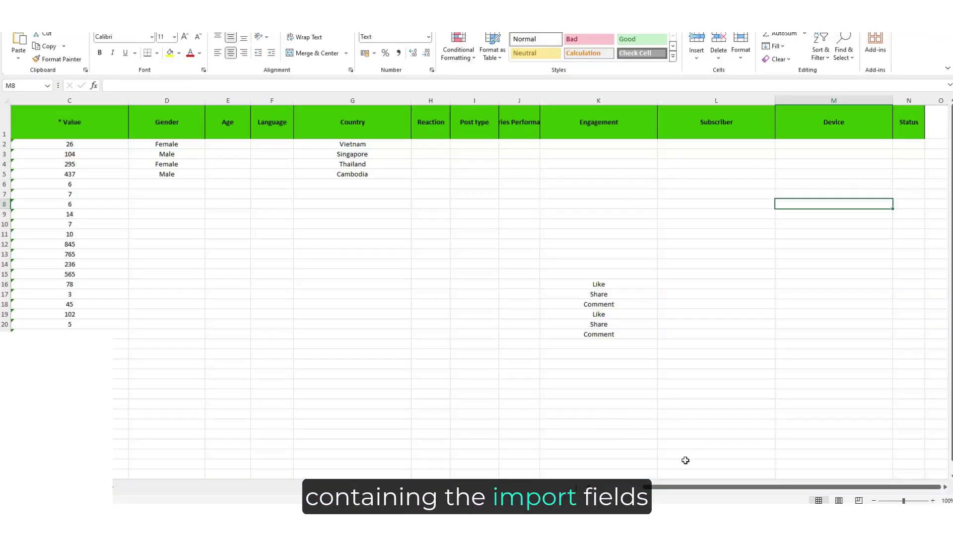
Switch to the import spreadsheet in Excel and examine its Type column from the Follower rows down to the Engagement rows.
{"action": "left_click_drag", "start_coordinate": [686, 494], "coordinate": [633, 486]}
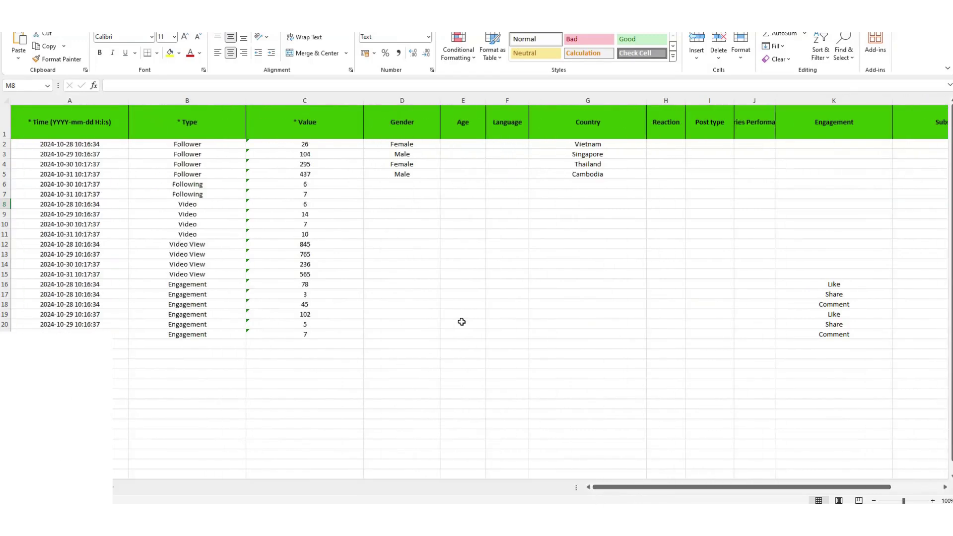
{"action": "left_click", "coordinate": [191, 155]}
{"action": "left_click", "coordinate": [197, 210]}
{"action": "left_click", "coordinate": [197, 254]}
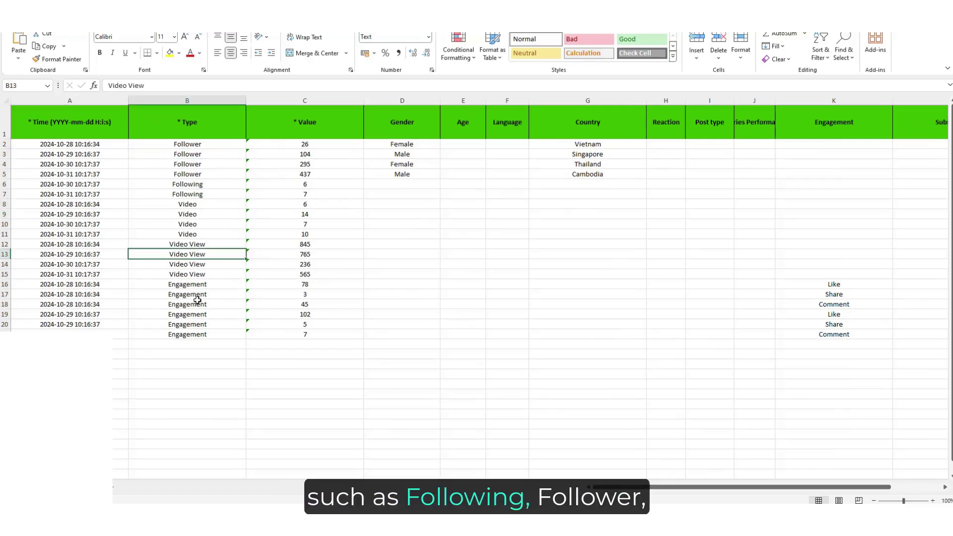
{"action": "left_click", "coordinate": [197, 301]}
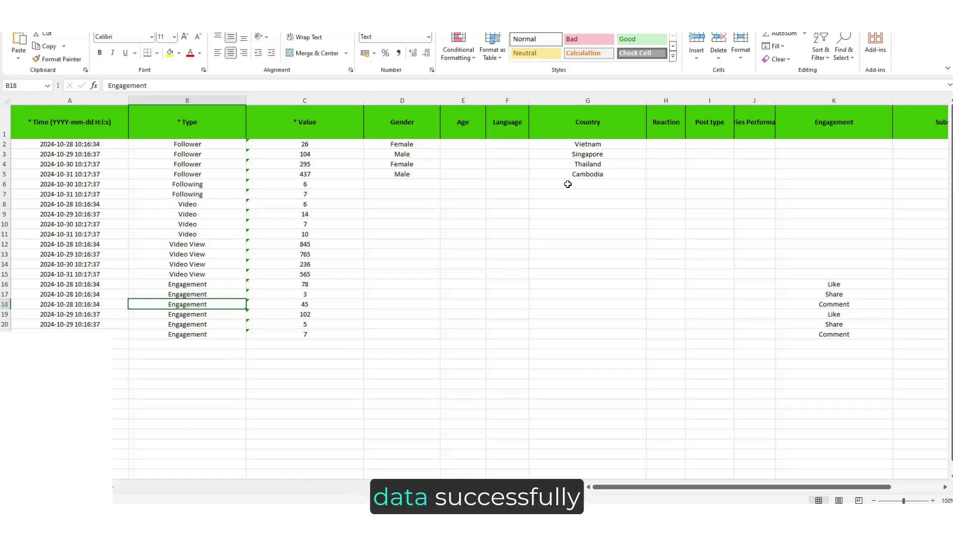
Check the Gender and Country columns for the Follower rows and the Engagement column for the Engagement rows.
{"action": "left_click", "coordinate": [196, 167]}
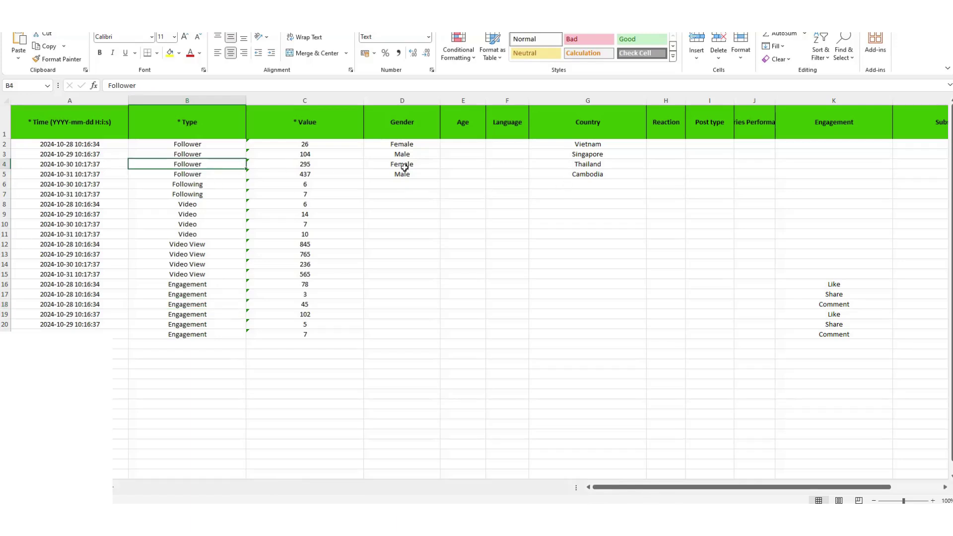
{"action": "left_click", "coordinate": [411, 158]}
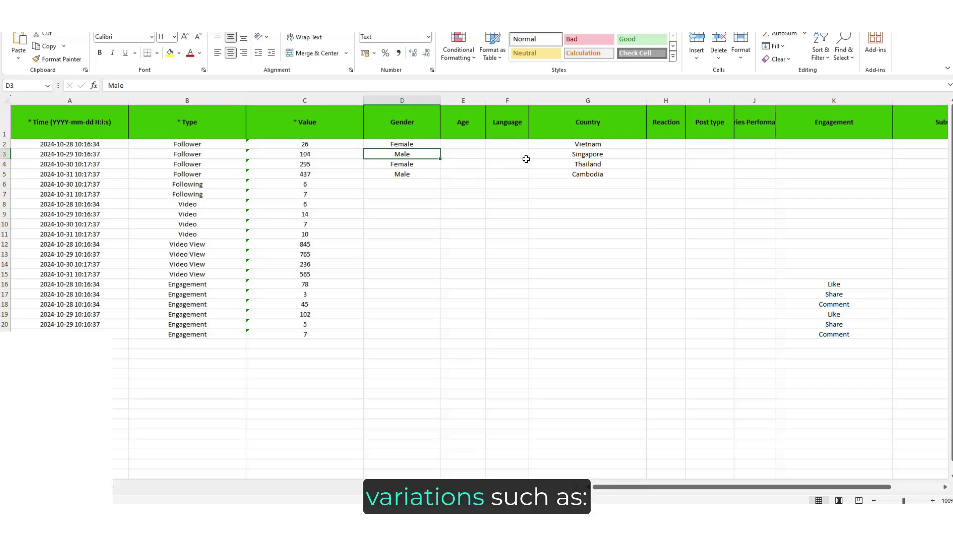
{"action": "left_click", "coordinate": [593, 160]}
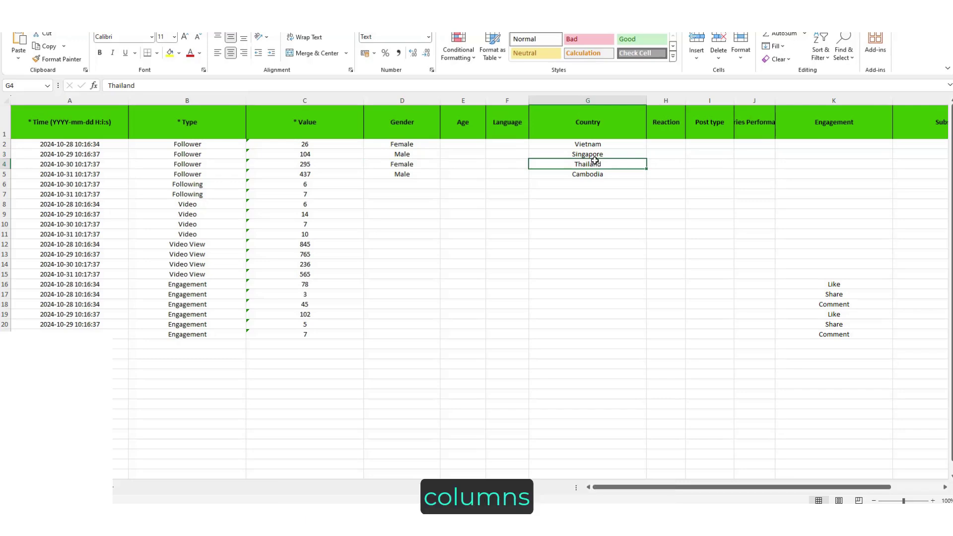
{"action": "left_click", "coordinate": [178, 306]}
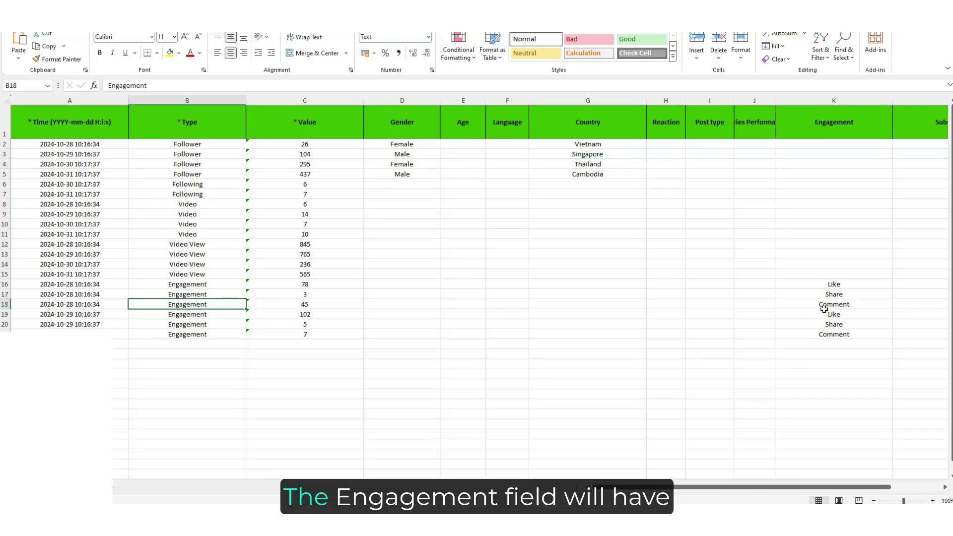
{"action": "left_click", "coordinate": [833, 285]}
{"action": "left_click", "coordinate": [835, 307]}
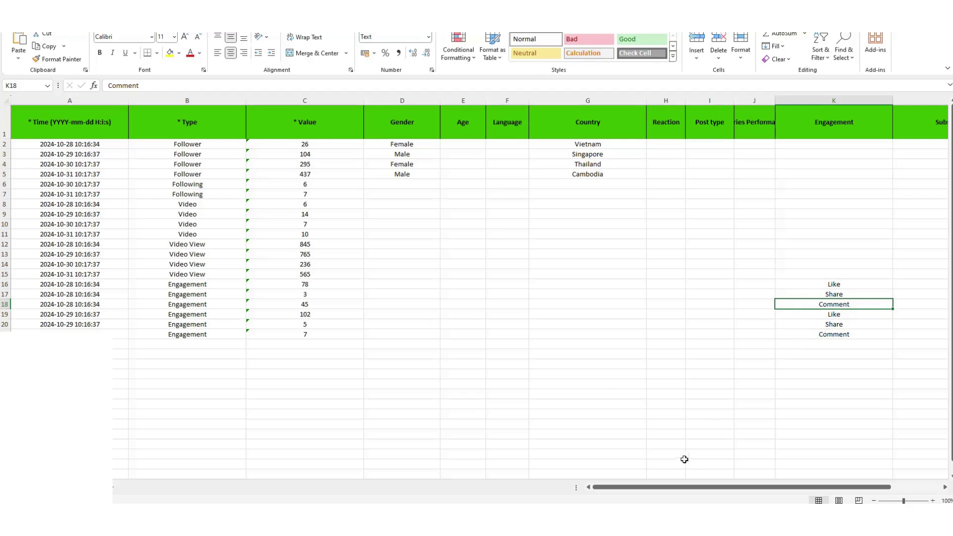
Examine the spreadsheet's Age, Language, Reaction, Post type, Stories Performance, Subscriber, Device and Status columns.
{"action": "left_click_drag", "start_coordinate": [695, 487], "coordinate": [745, 480]}
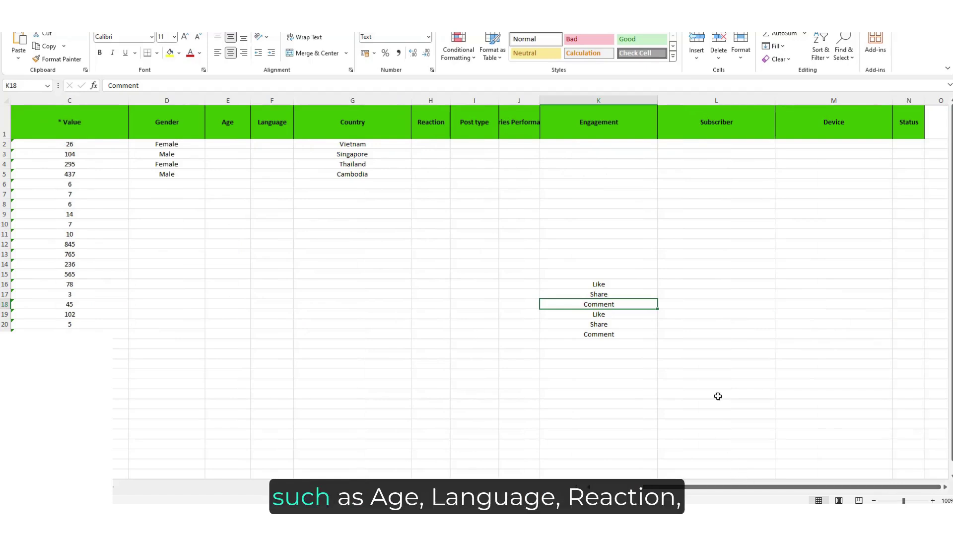
{"action": "left_click", "coordinate": [230, 242]}
{"action": "left_click", "coordinate": [273, 244]}
{"action": "left_click", "coordinate": [449, 243]}
{"action": "left_click", "coordinate": [474, 243]}
{"action": "left_click", "coordinate": [519, 243]}
{"action": "left_click", "coordinate": [605, 242]}
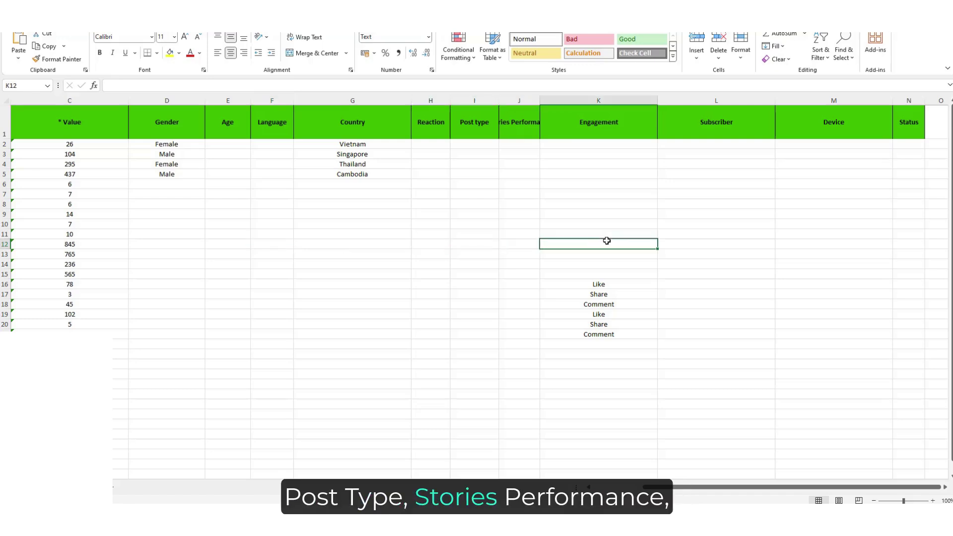
{"action": "left_click", "coordinate": [739, 235]}
{"action": "left_click", "coordinate": [837, 227]}
{"action": "left_click", "coordinate": [902, 232]}
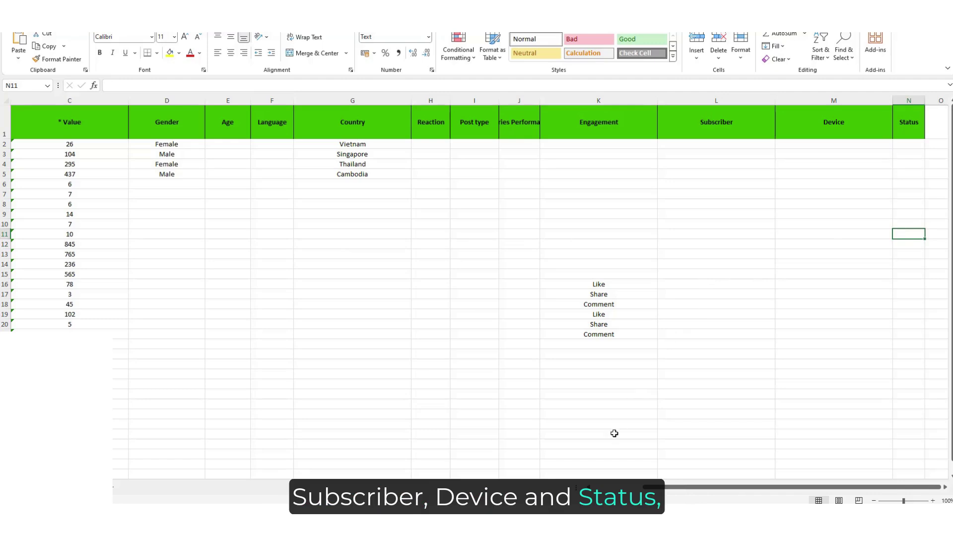
{"action": "scroll", "coordinate": [583, 364], "scroll_direction": "left", "scroll_amount": 2}
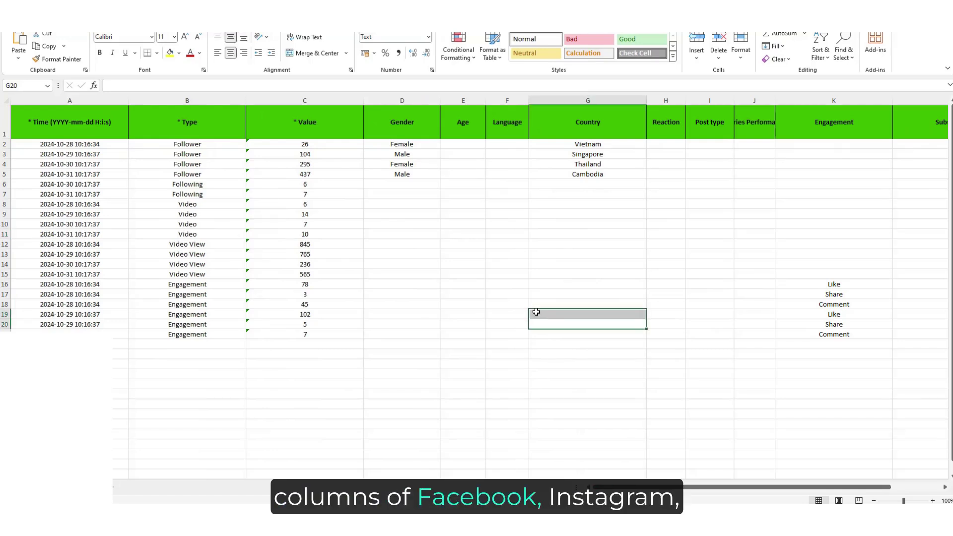
{"action": "left_click", "coordinate": [545, 281]}
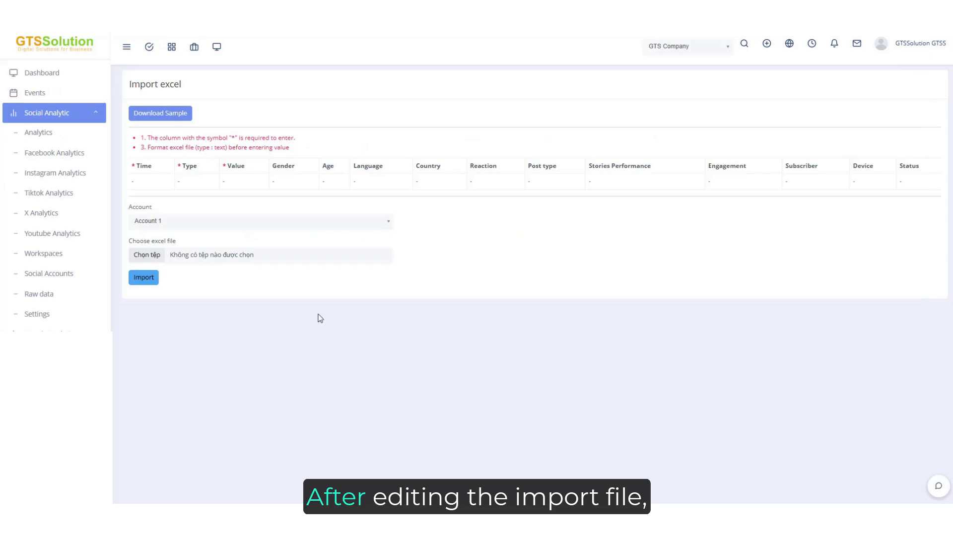
On the GTSSolution import page, choose the TikTok sample analytics Excel file, import it into Account 1 and check the result.
{"action": "left_click", "coordinate": [145, 255]}
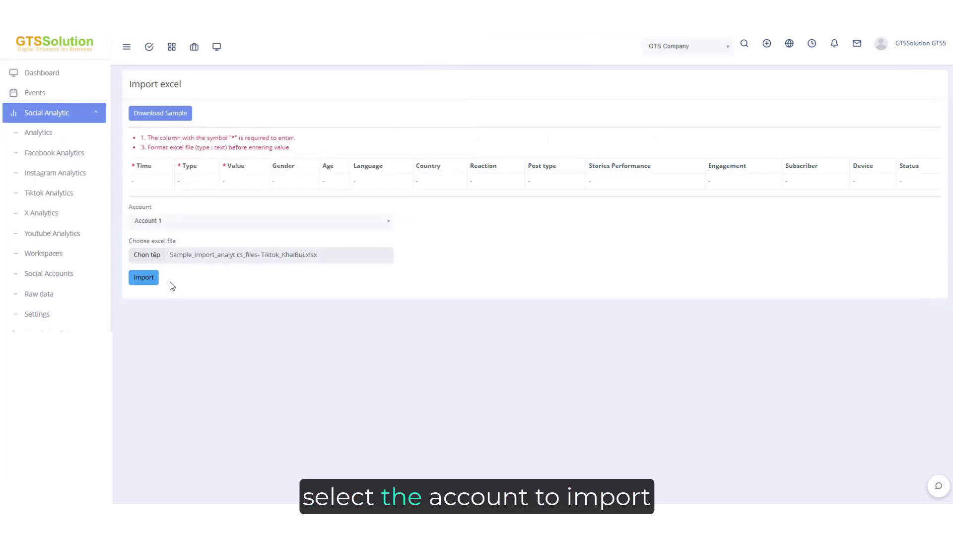
{"action": "left_click", "coordinate": [150, 280]}
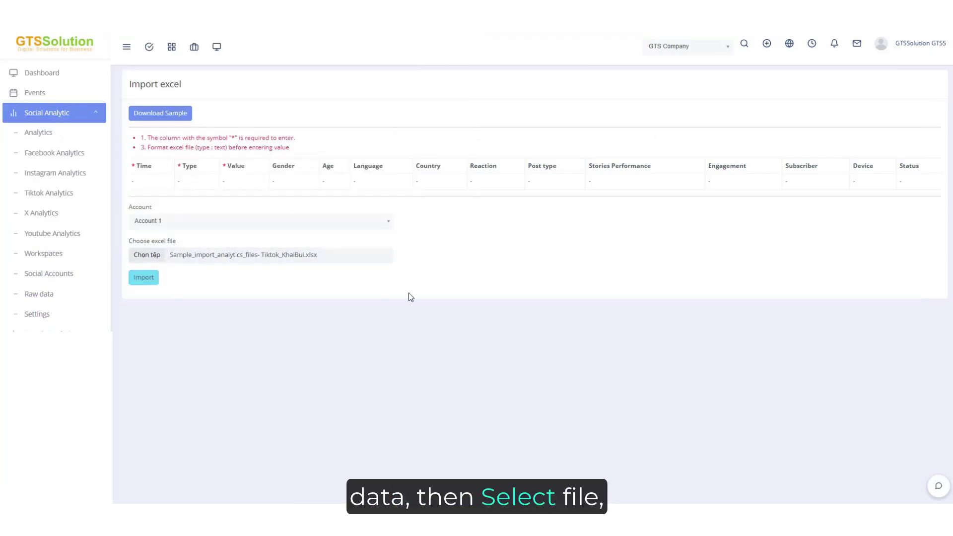
{"action": "double_click", "coordinate": [518, 239]}
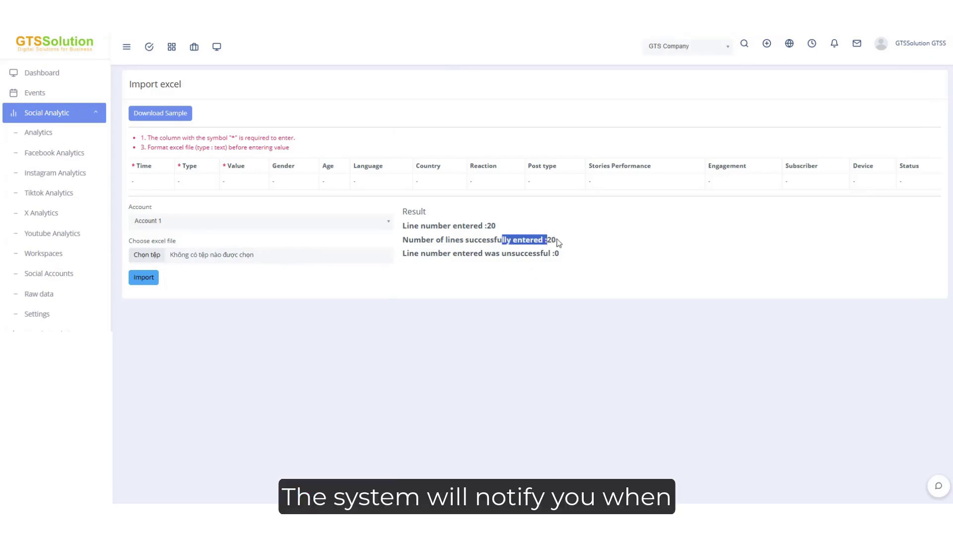
{"action": "left_click", "coordinate": [557, 275]}
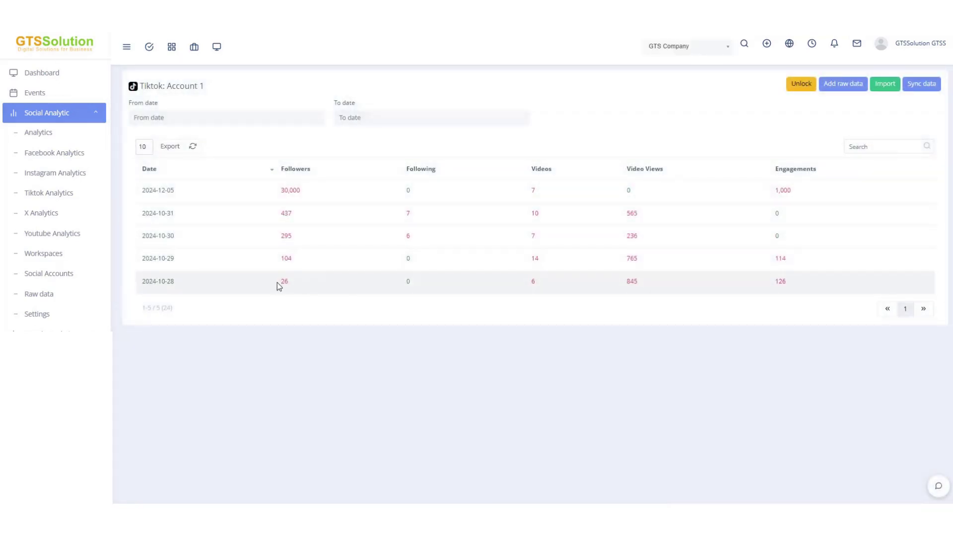
Check the imported October follower values in Account 1's raw data table.
{"action": "left_click_drag", "start_coordinate": [280, 281], "coordinate": [296, 276]}
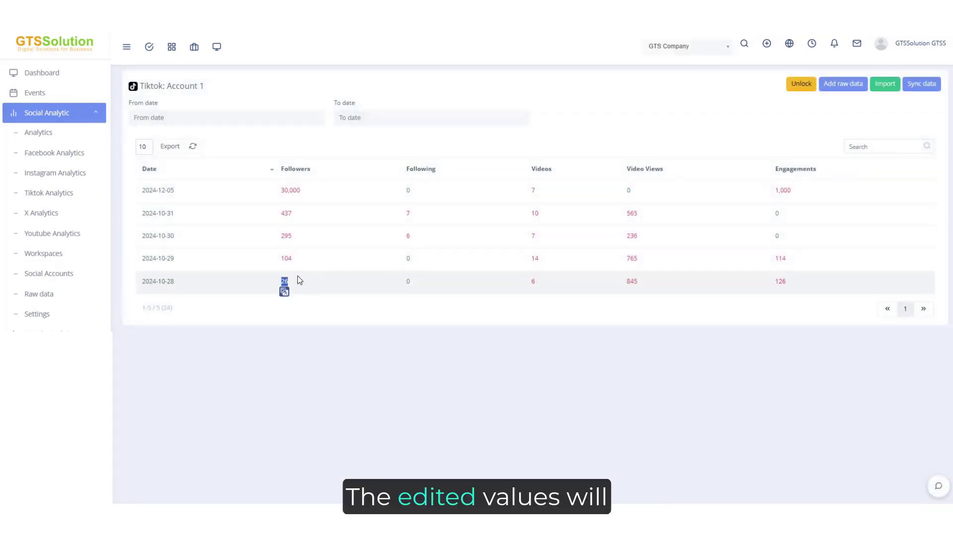
{"action": "left_click_drag", "start_coordinate": [280, 235], "coordinate": [300, 217]}
{"action": "left_click", "coordinate": [363, 325]}
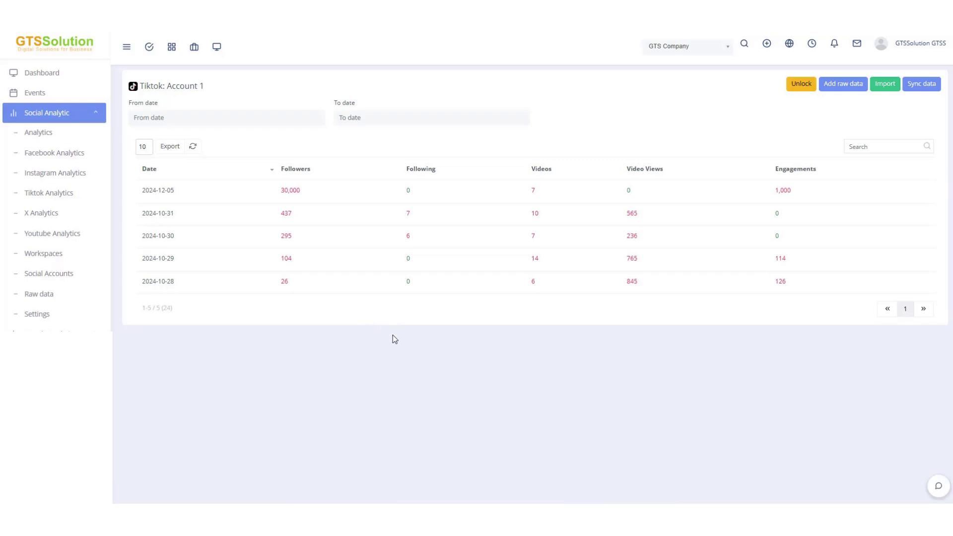
Open Tiktok Analytics, view the account and period filter options, and review the follower, video view and engagement statistics and charts.
{"action": "left_click", "coordinate": [53, 194]}
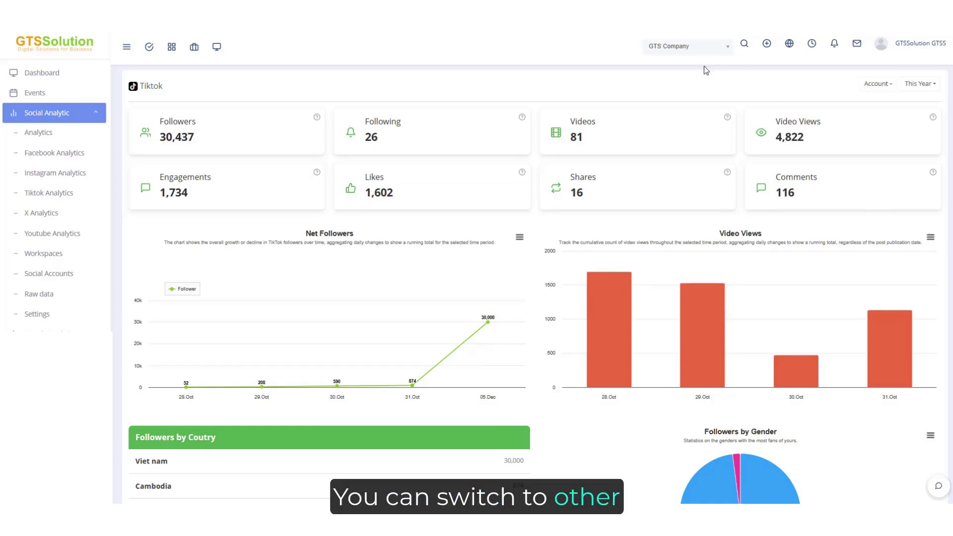
{"action": "left_click", "coordinate": [877, 84]}
{"action": "left_click", "coordinate": [922, 84]}
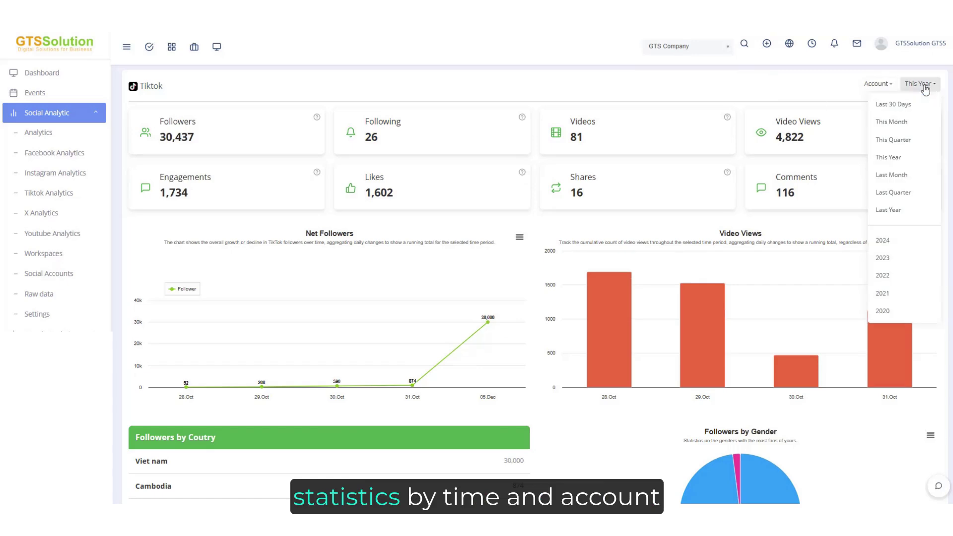
{"action": "left_click", "coordinate": [813, 83]}
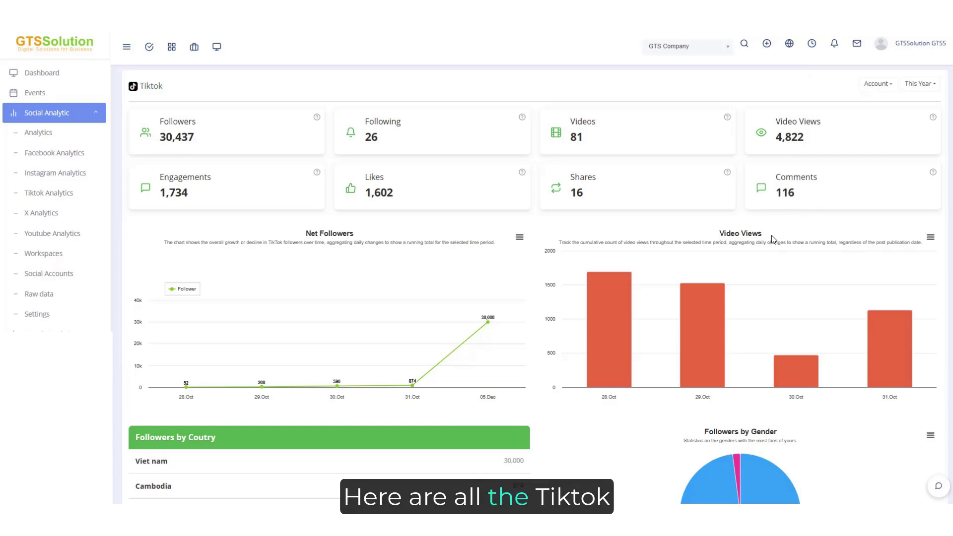
{"action": "scroll", "coordinate": [772, 238], "scroll_direction": "down", "scroll_amount": 6}
{"action": "scroll", "coordinate": [771, 235], "scroll_direction": "down", "scroll_amount": 4}
{"action": "scroll", "coordinate": [765, 231], "scroll_direction": "up", "scroll_amount": 10}
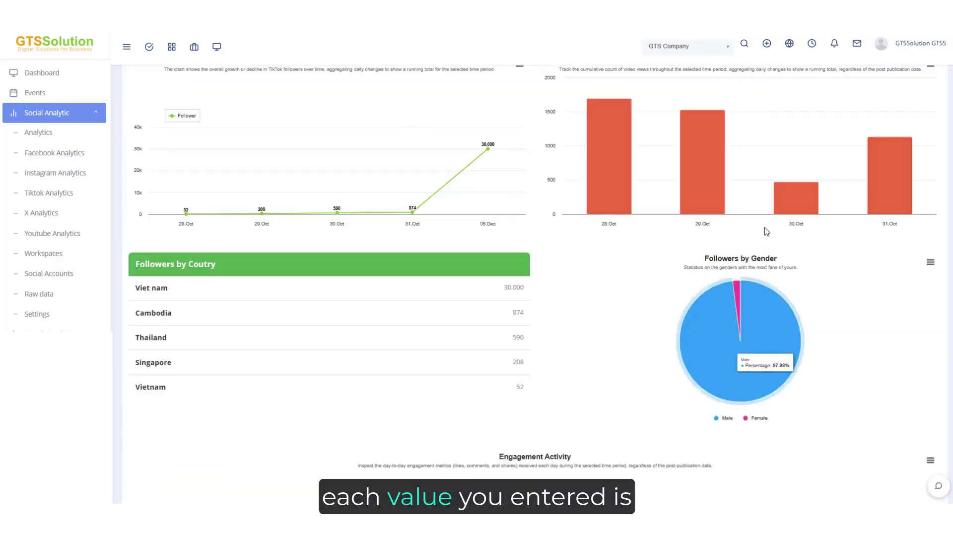